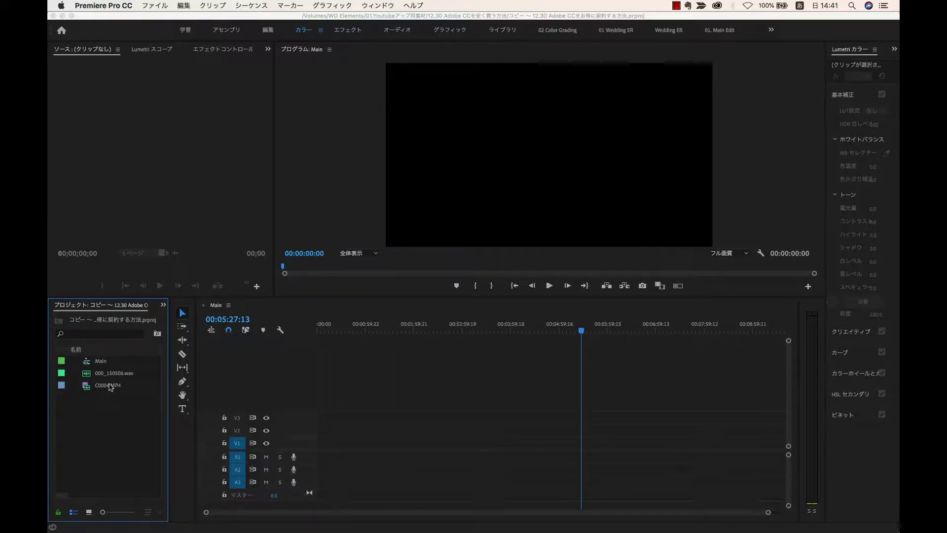
Place C0004.MP4 on V1/A1 keeping the existing sequence settings, then play it back to review.
drag(99, 388, 351, 443)
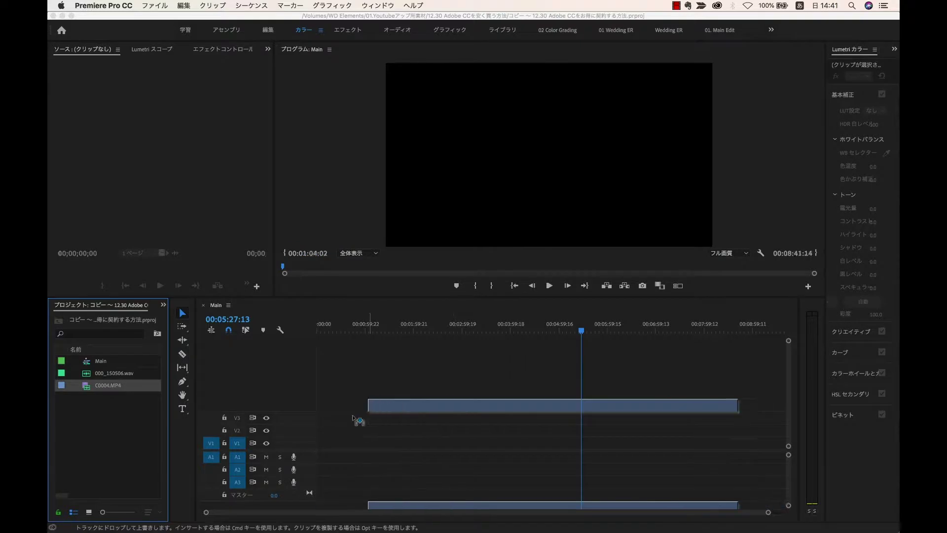
click(561, 297)
mouse_move(688, 331)
mouse_down()
mouse_move(524, 334)
mouse_move(620, 337)
mouse_up()
key(space)
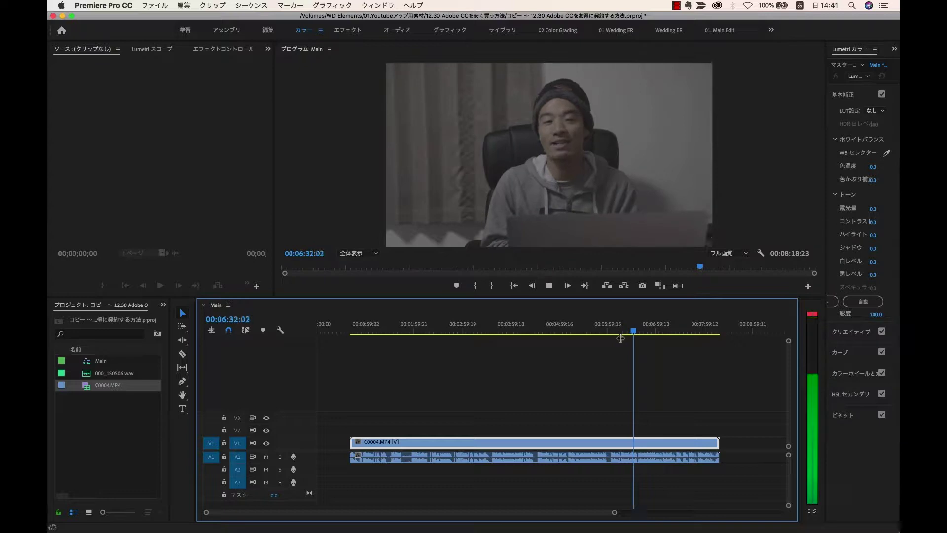
key(space)
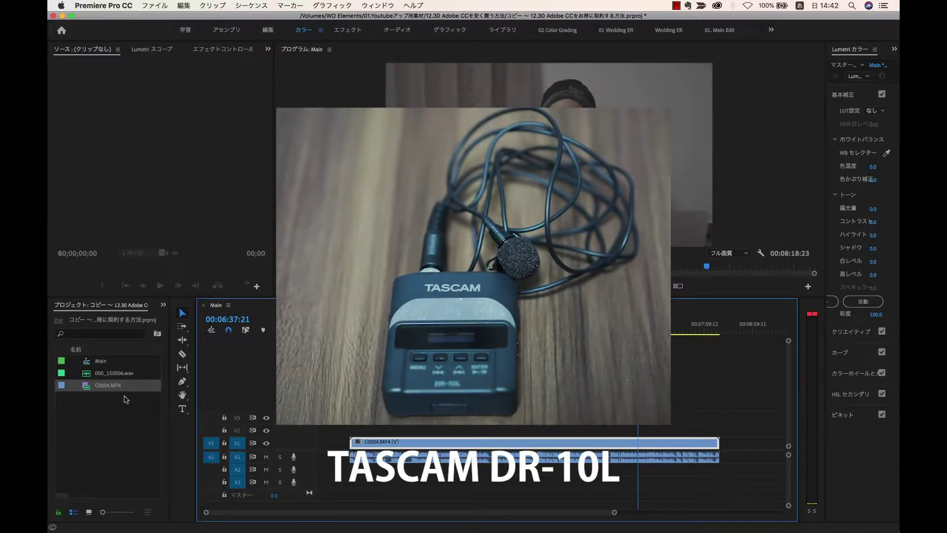
Drop the 000_150506.wav recording onto audio track A2.
click(85, 376)
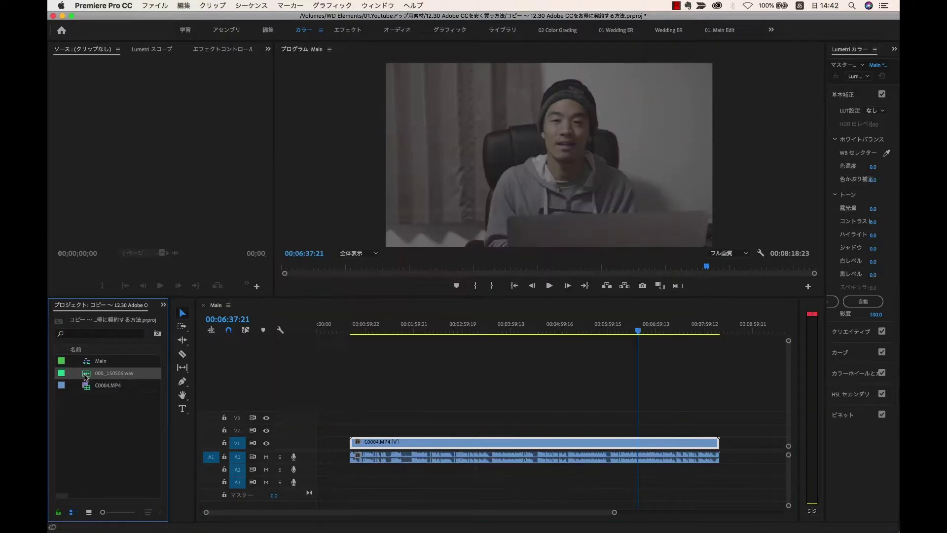
drag(85, 376, 338, 475)
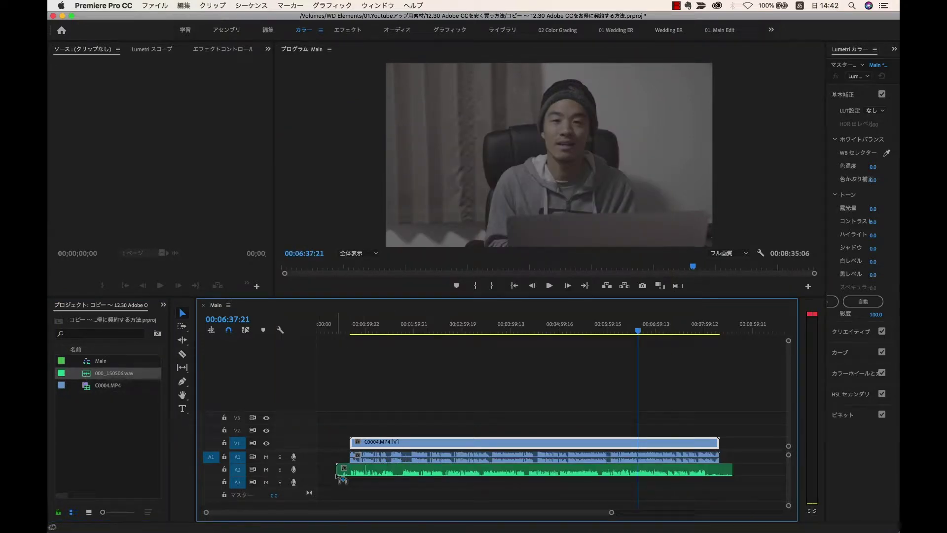
drag(338, 476, 338, 476)
Expand tracks A1 and A2 to show their waveforms.
double_click(311, 457)
double_click(311, 458)
double_click(311, 458)
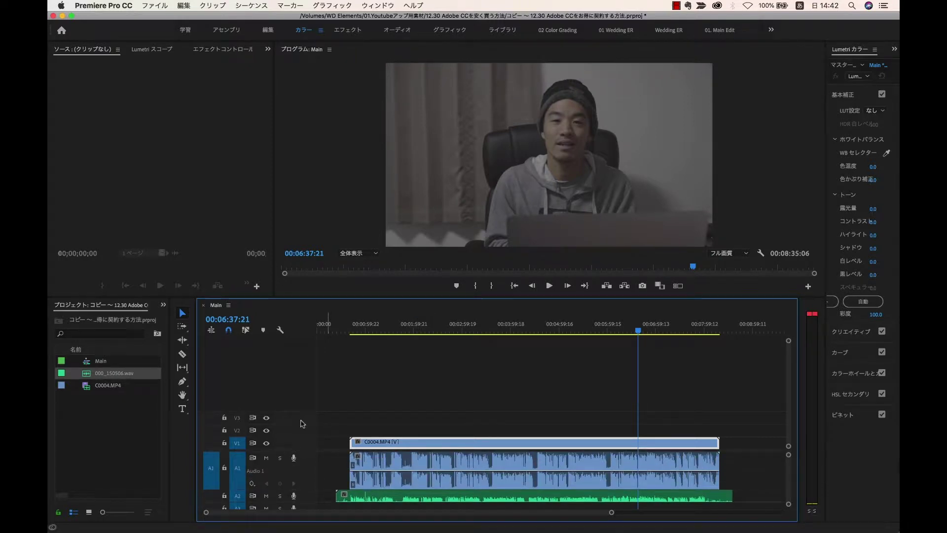
scroll(296, 449, down, 2)
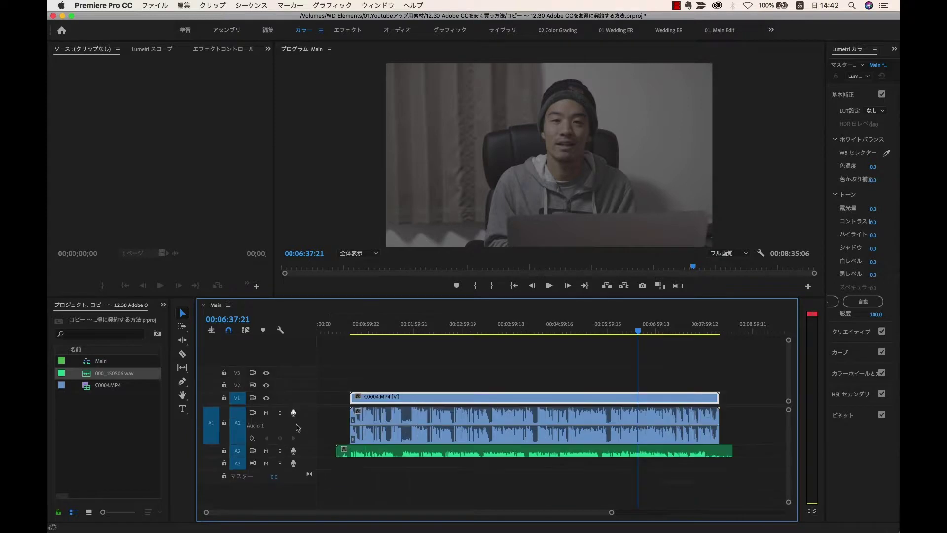
double_click(310, 453)
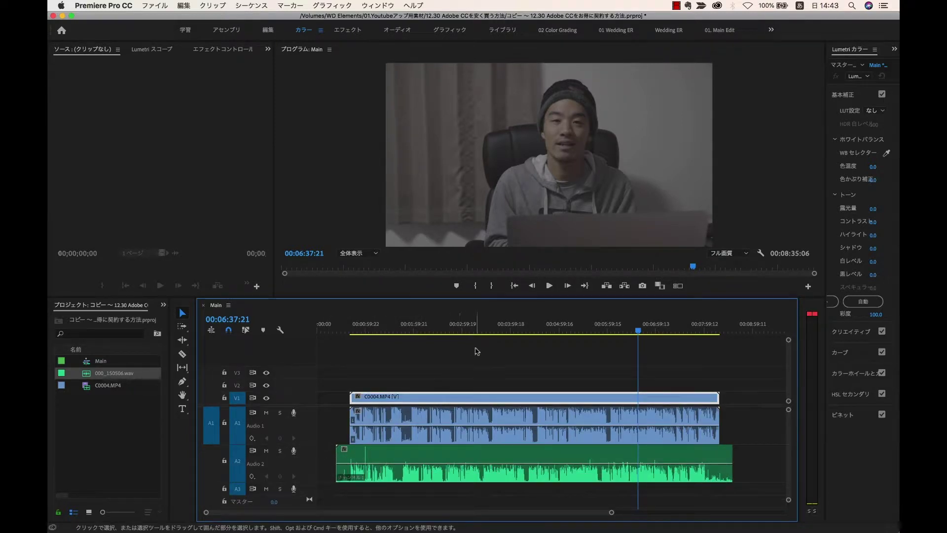
Undo the accidental camera-audio move and slide the WAV clip right under the camera clip.
drag(436, 420, 422, 422)
key(super+z)
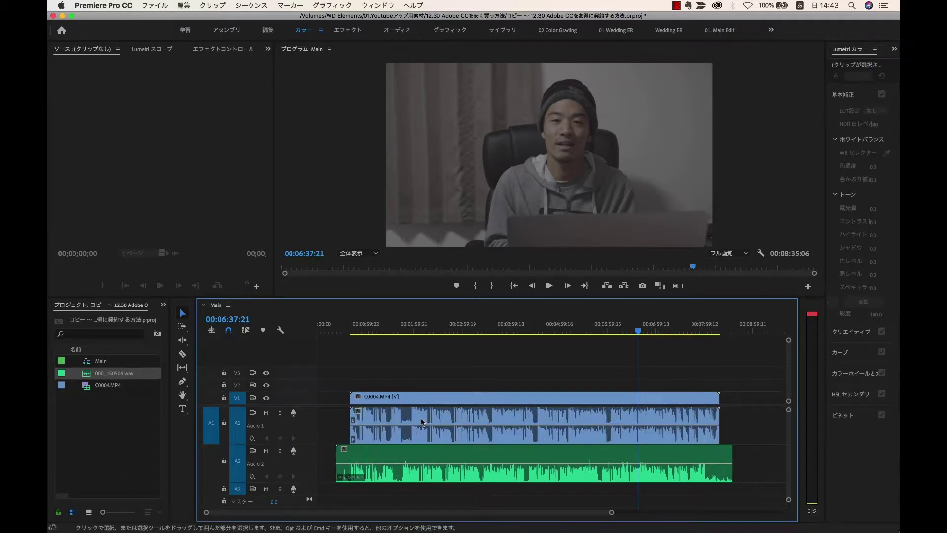
drag(468, 454, 485, 454)
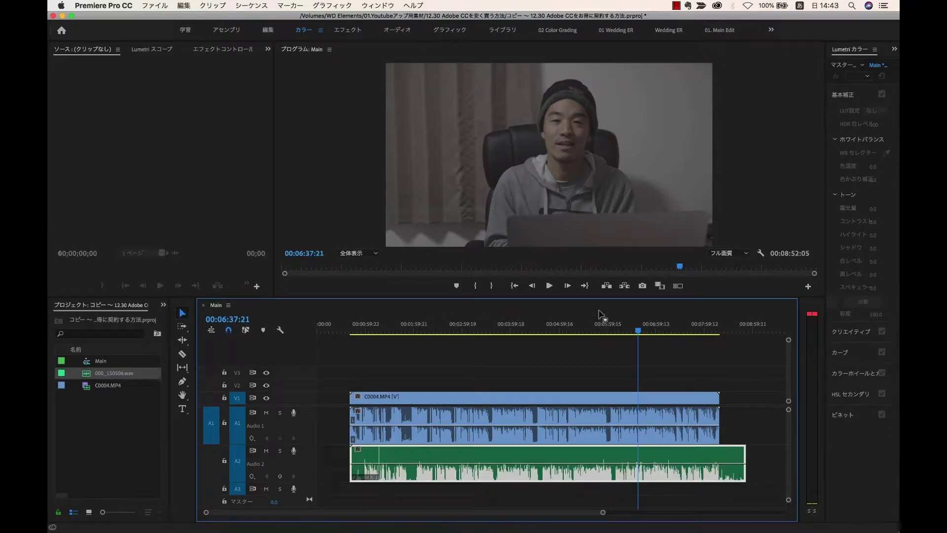
Play from about 05:42 to compare both audio tracks, then nudge the WAV clip slightly left.
click(594, 330)
key(space)
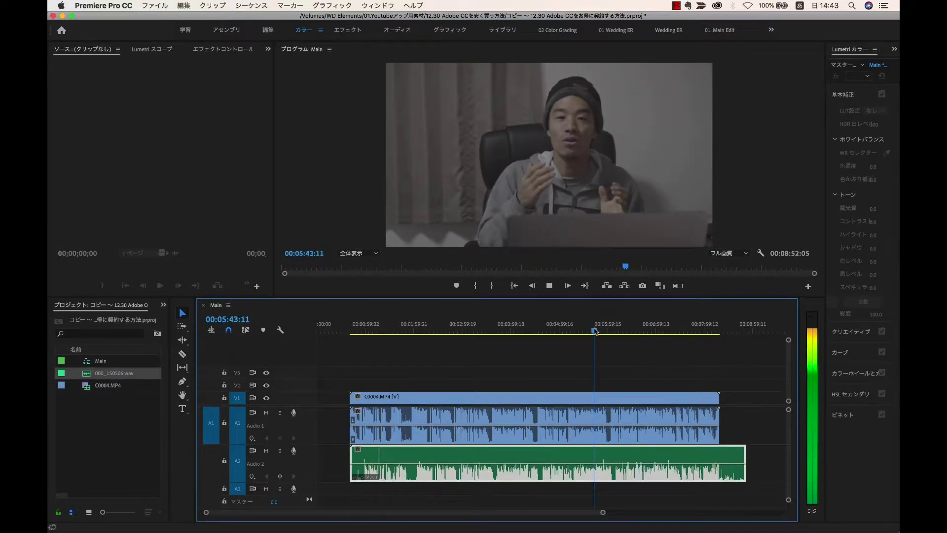
key(space)
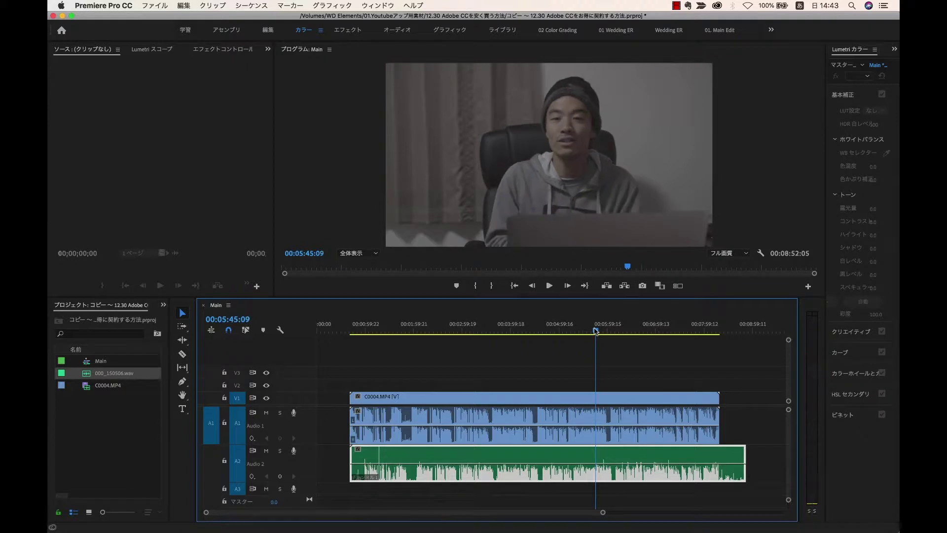
drag(686, 453, 676, 455)
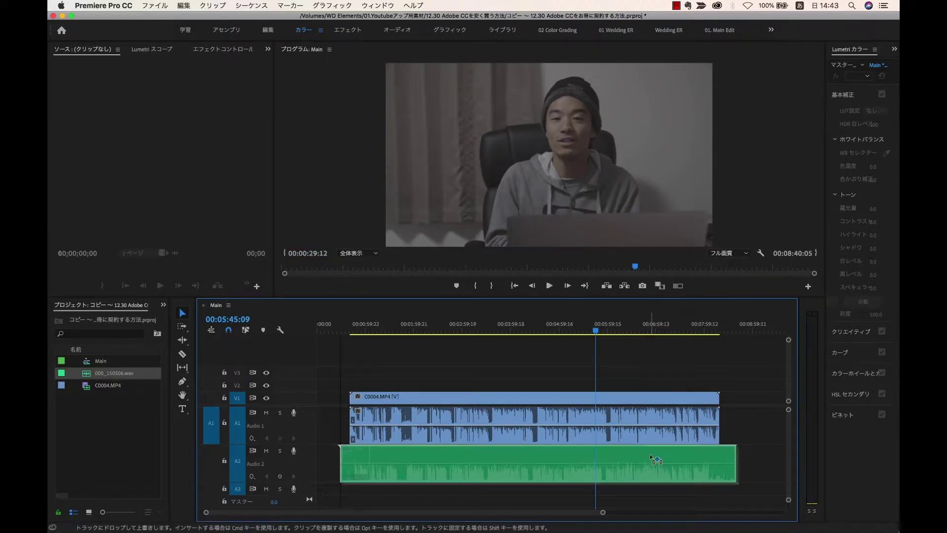
Zoom in around 05:55 and slide the WAV clip right until the waveforms match.
click(604, 331)
key(=)
key(=)
key(=)
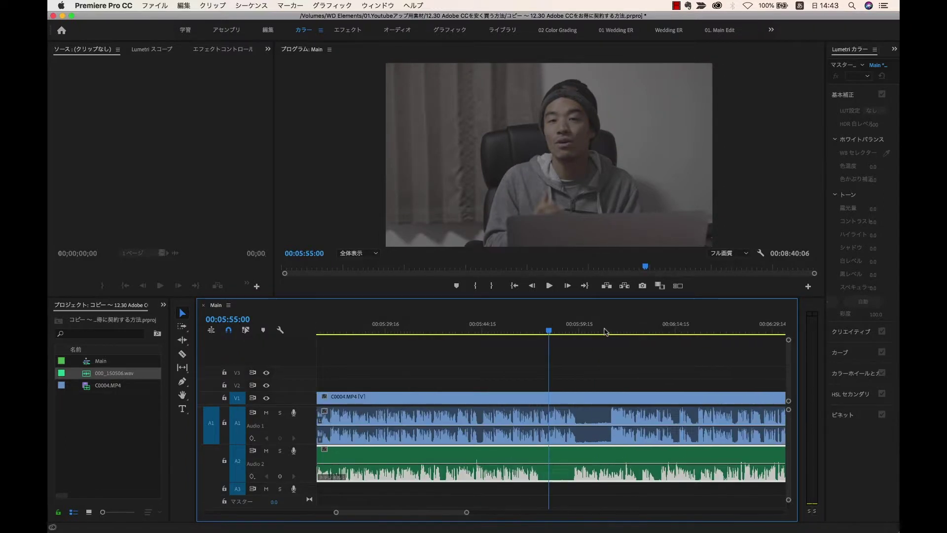
drag(590, 458, 641, 458)
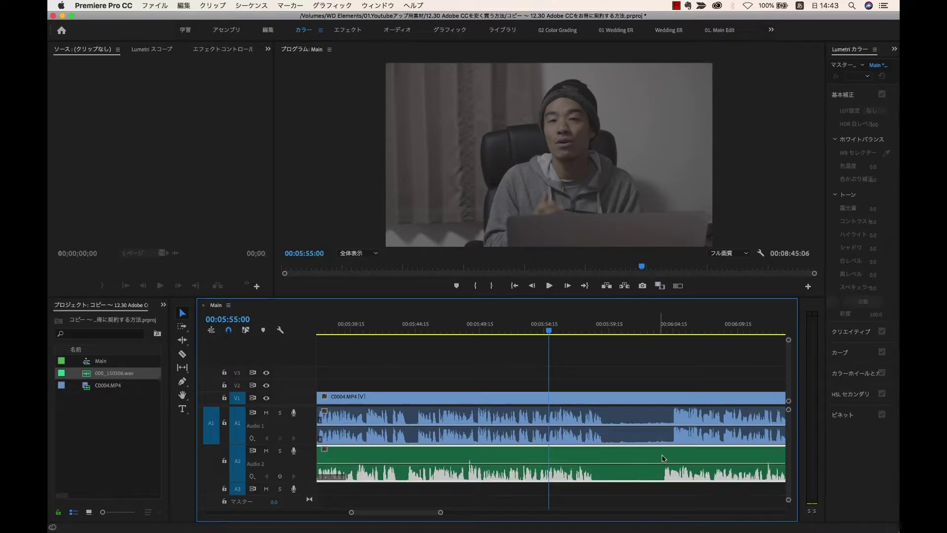
drag(630, 454, 639, 454)
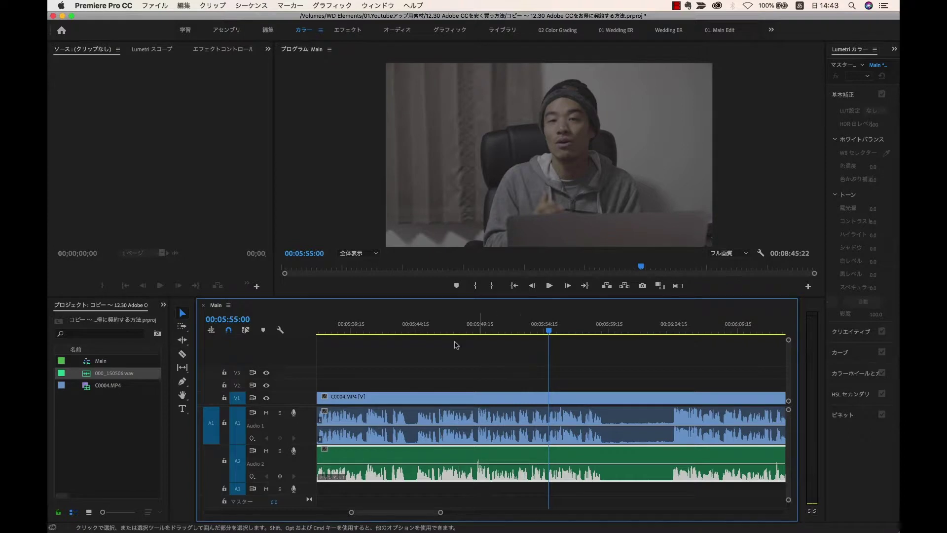
Replay from about 05:46, zoom closer, and fine-adjust the WAV clip's position.
click(432, 324)
key(space)
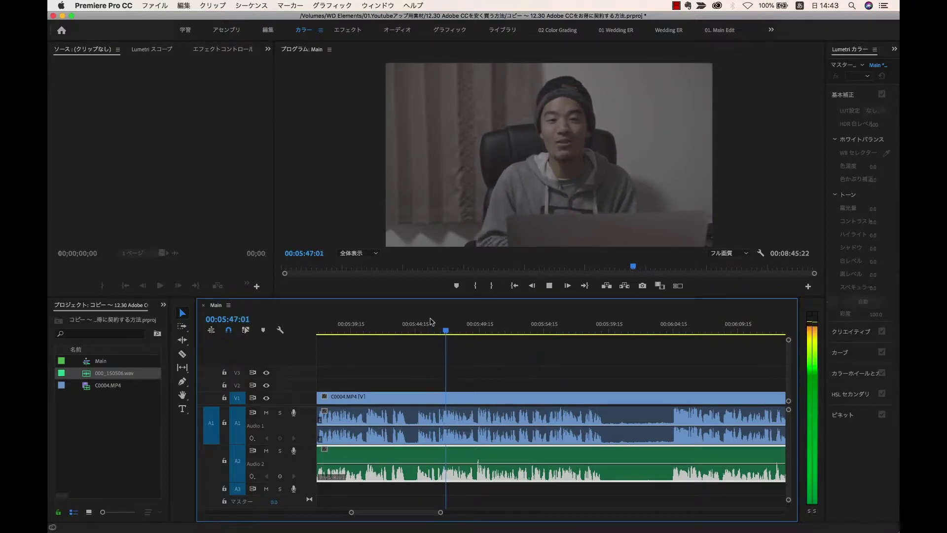
key(space)
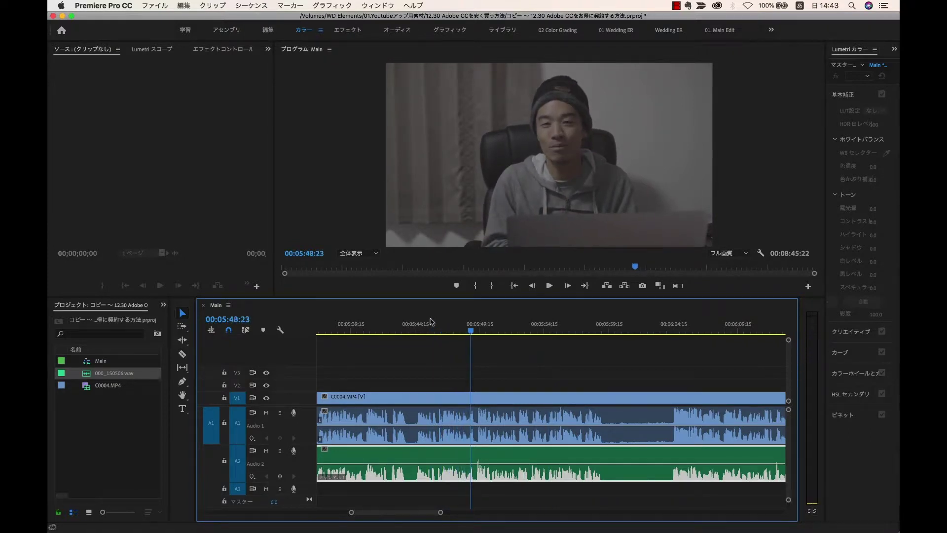
key(equal)
key(equal)
key(equal)
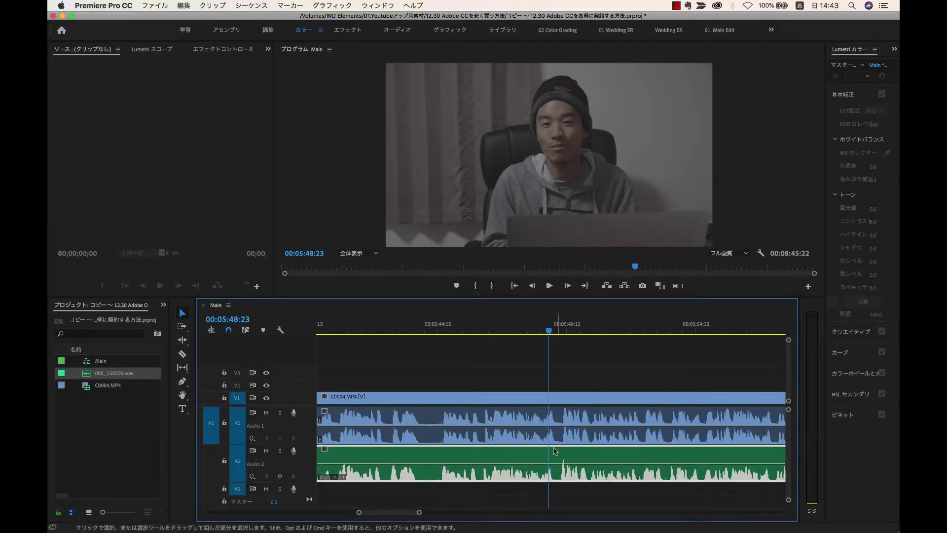
drag(594, 456, 602, 459)
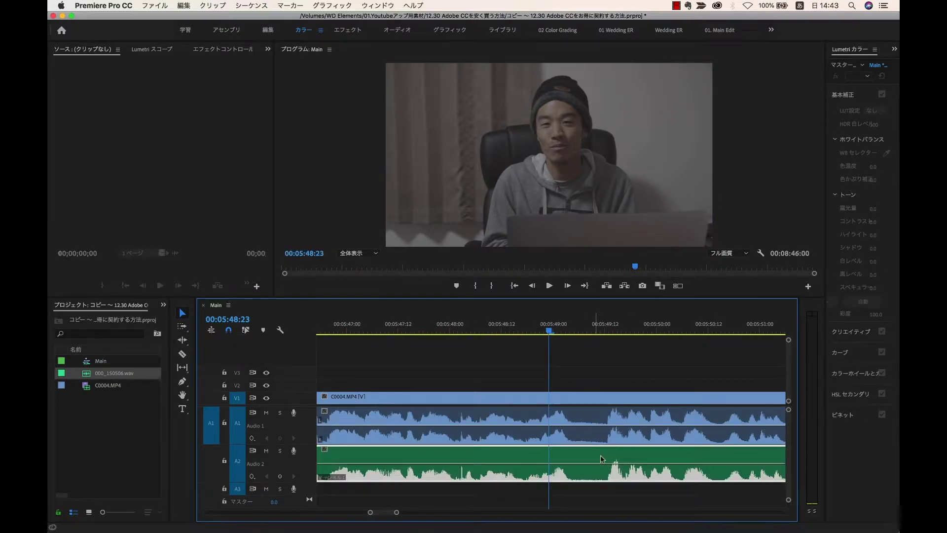
Play back to check sync, zoom out to the whole sequence, and return the playhead to 00:04:43:05.
key(space)
key(minus)
key(minus)
key(minus)
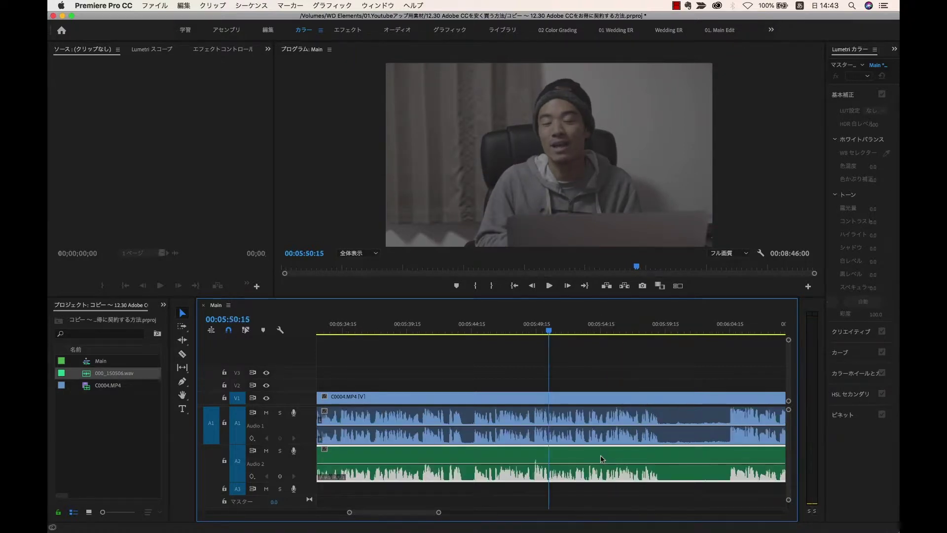
key(space)
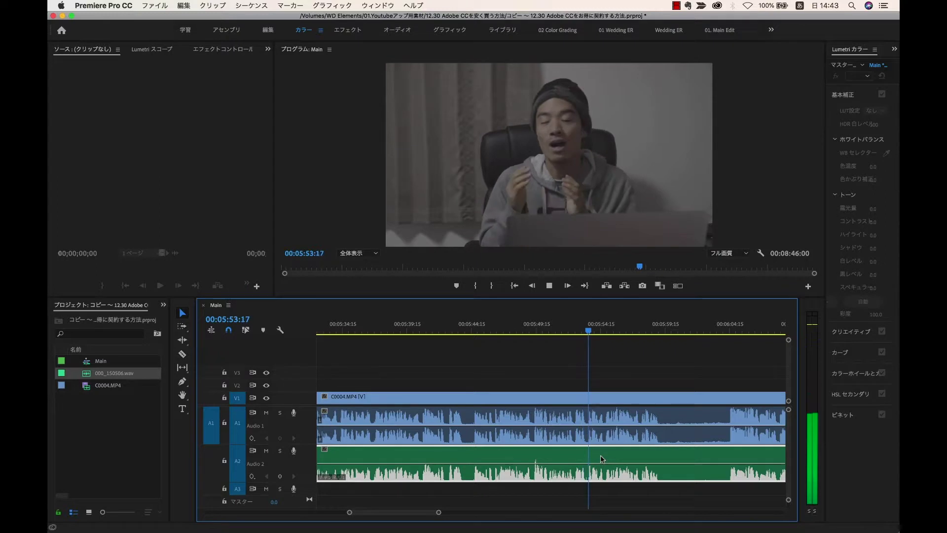
key(space)
key(minus)
key(minus)
key(minus)
key(minus)
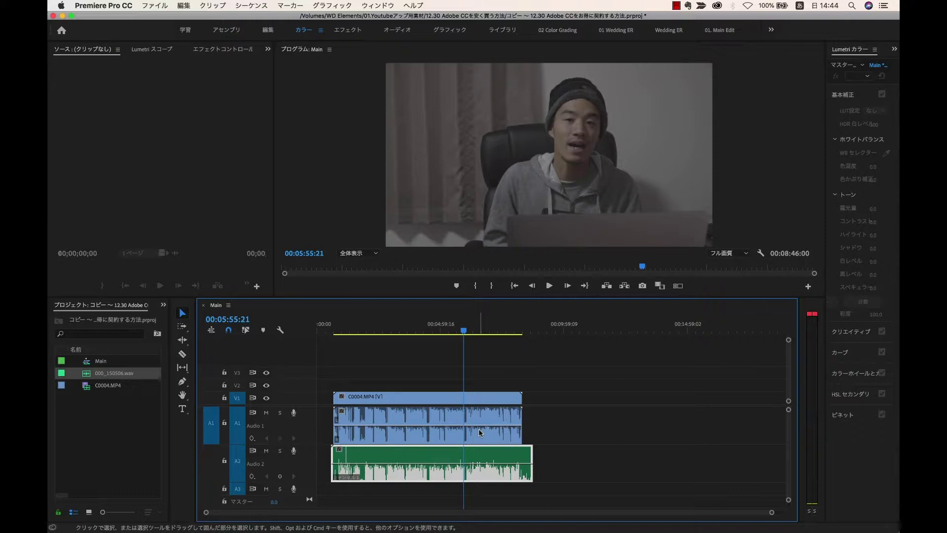
key(=)
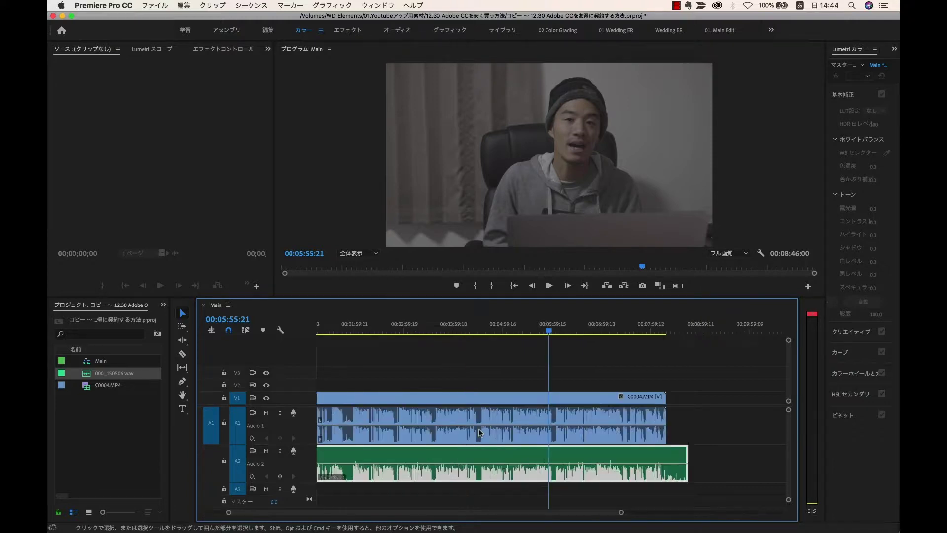
key(=)
key(=)
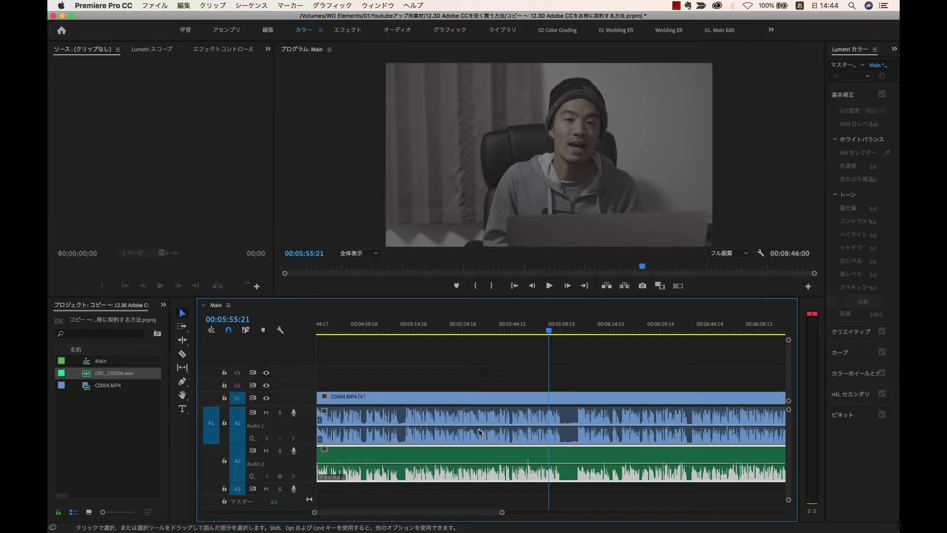
key(minus)
key(minus)
key(minus)
click(434, 328)
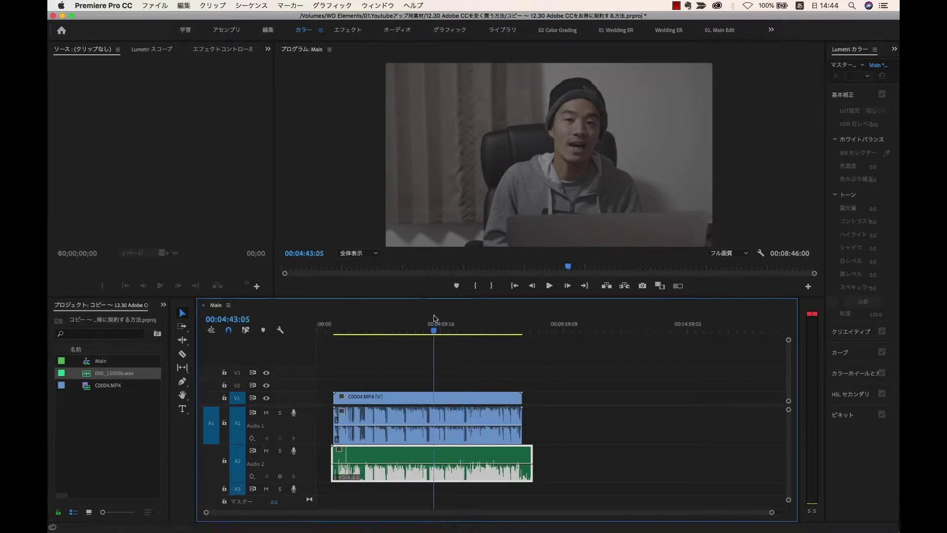
Replace the A2 clip with a fresh 000_150506.wav at the start and fit the timeline.
key(Delete)
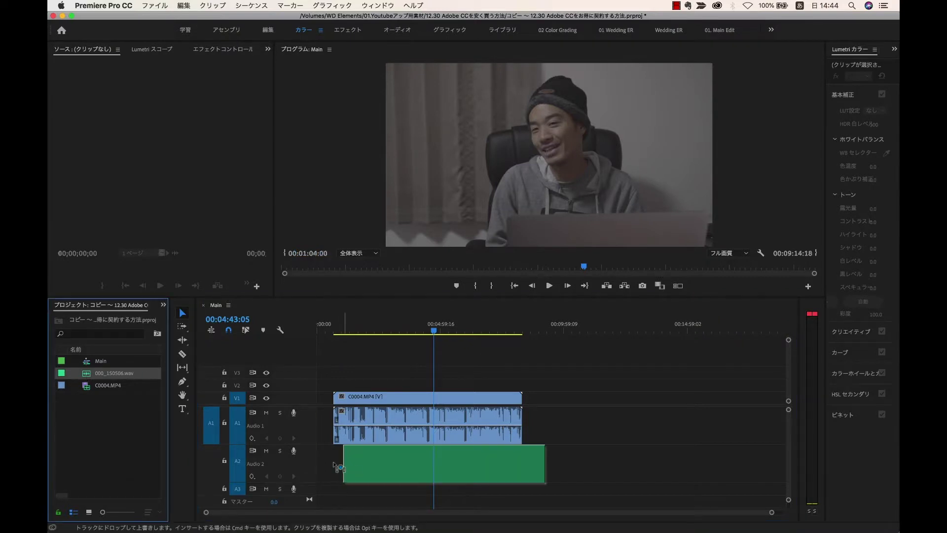
drag(89, 375, 330, 465)
key(backslash)
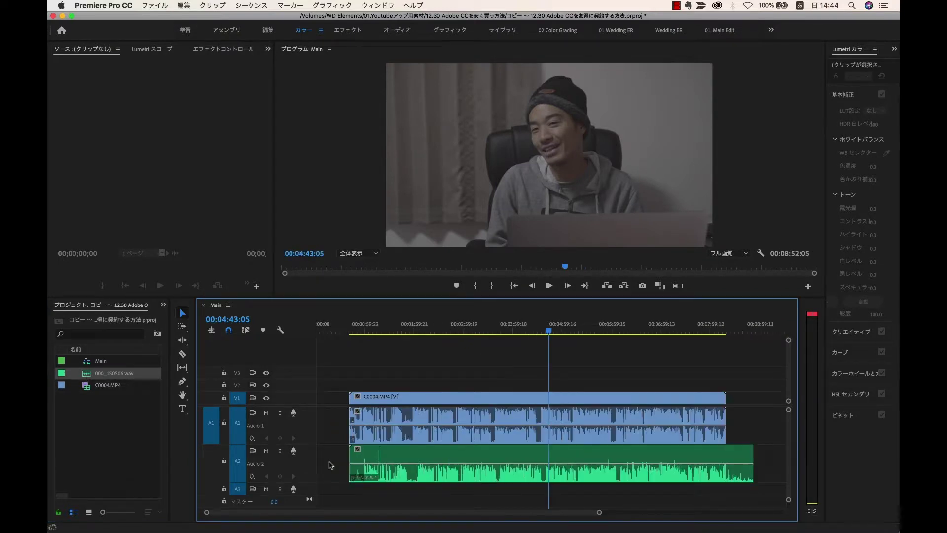
key(shift+minus)
Select the video and both audio clips and synchronize them by audio (同期 > オーディオ).
drag(481, 383, 521, 459)
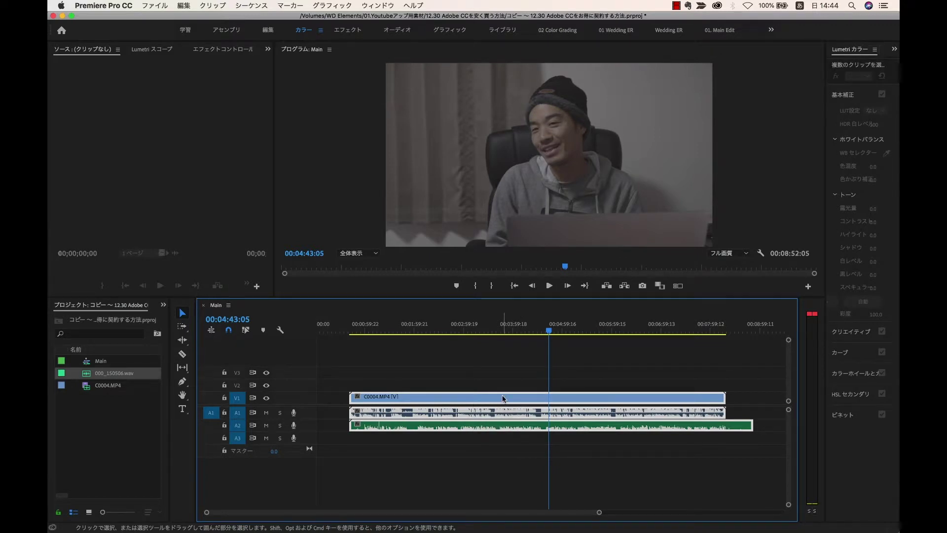
right_click(503, 398)
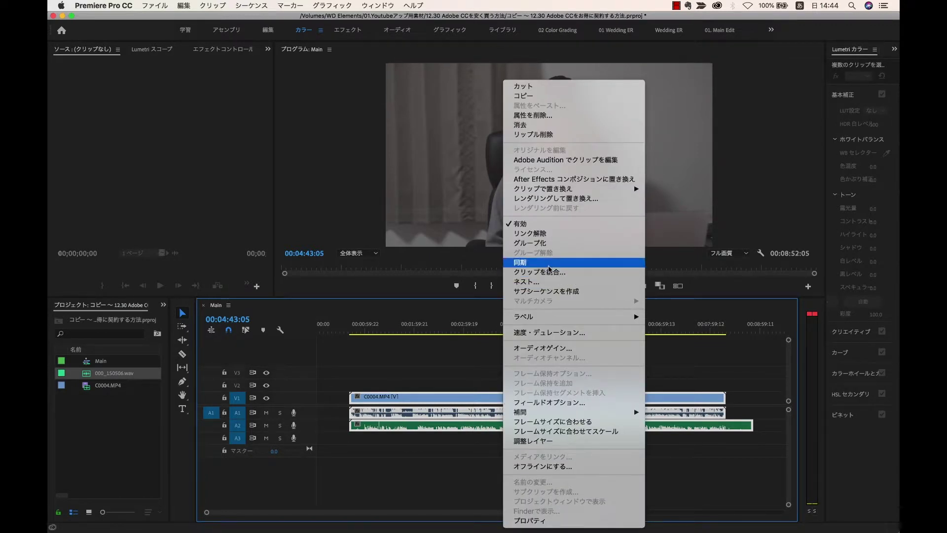
click(548, 263)
click(402, 298)
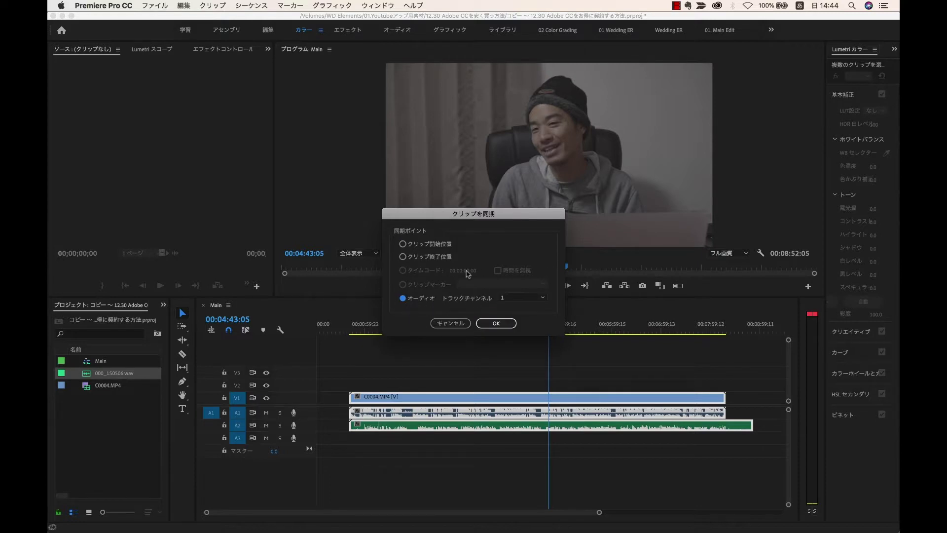
click(511, 327)
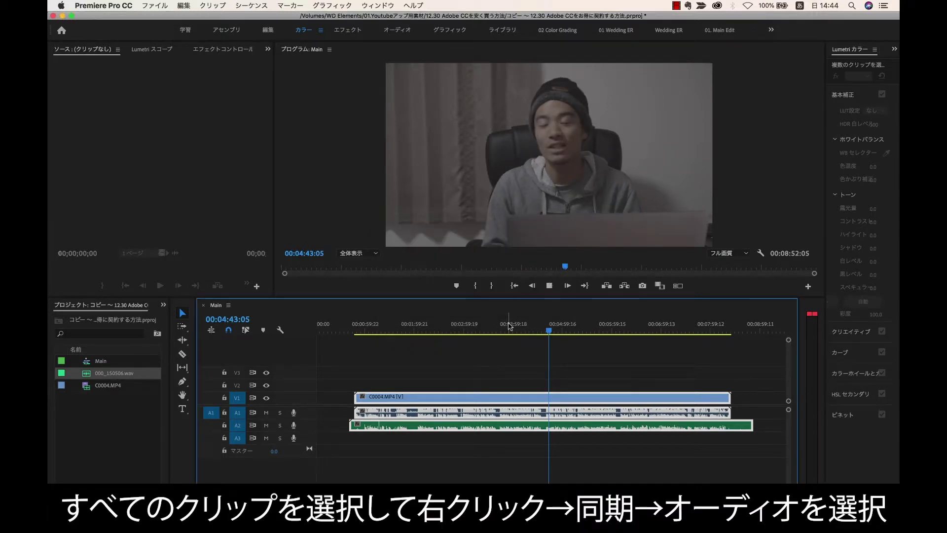
Play the synced clips, checking at 00:05:44:05 and 00:06:39:21.
key(space)
click(600, 327)
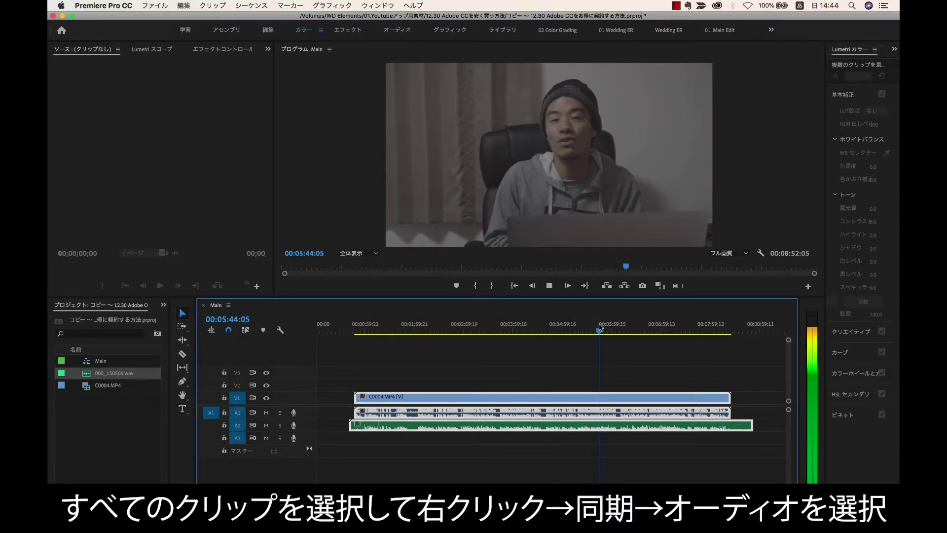
click(646, 329)
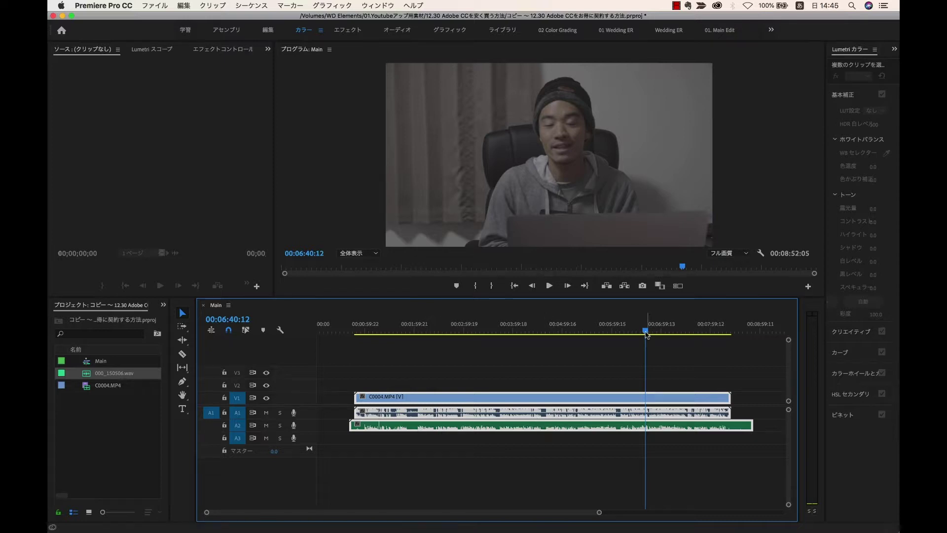
Zoom in around the playhead and expand tracks A1 and A2 to show their waveforms.
key(=)
key(=)
key(=)
key(=)
key(=)
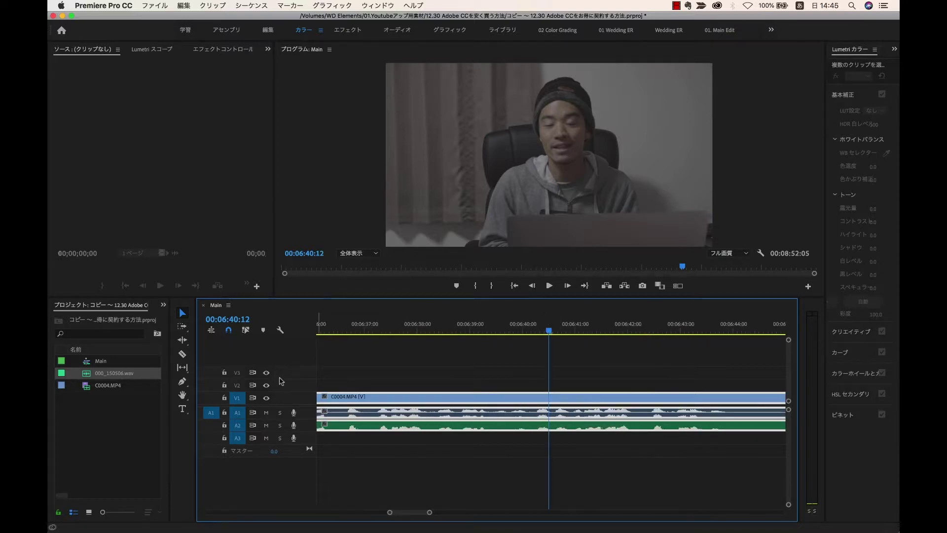
double_click(304, 417)
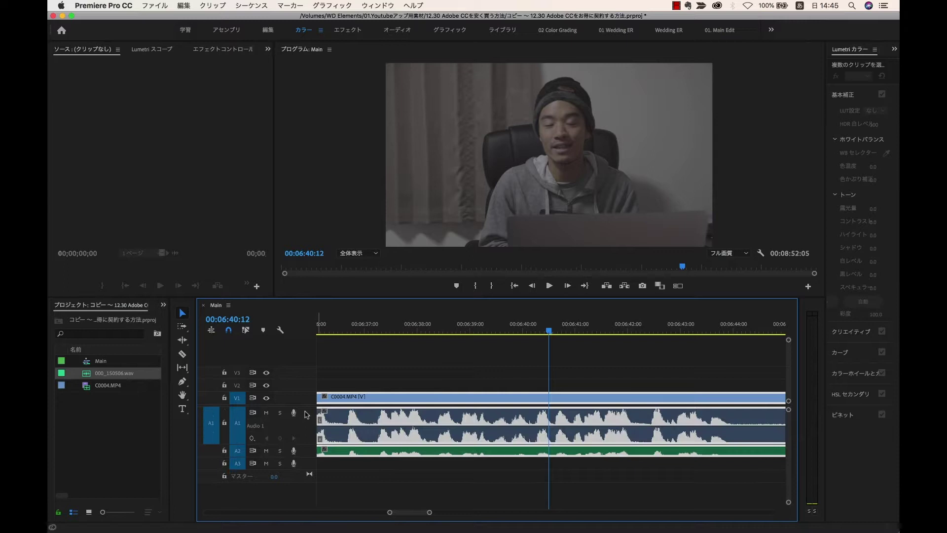
double_click(306, 452)
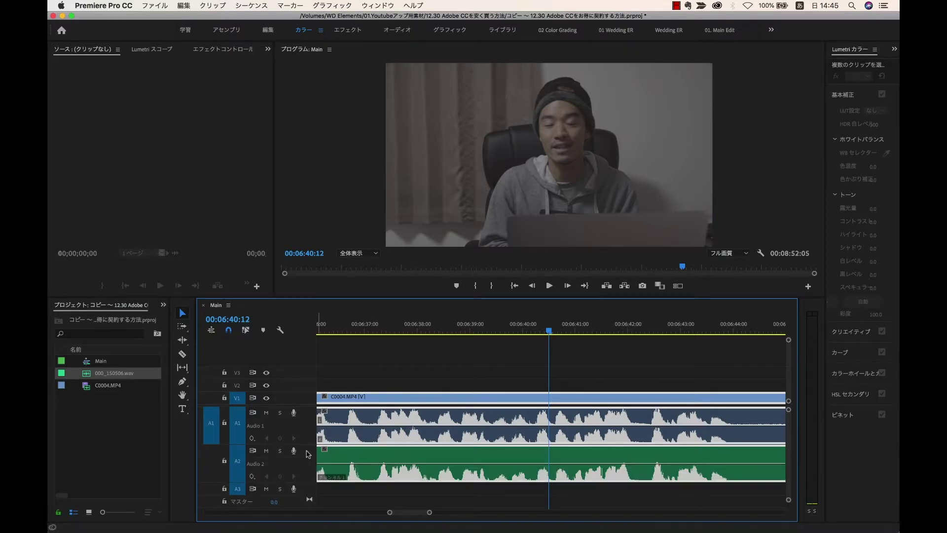
Play from about 00:06:37 to compare the waveforms, then zoom out to the whole sequence.
click(374, 330)
key(space)
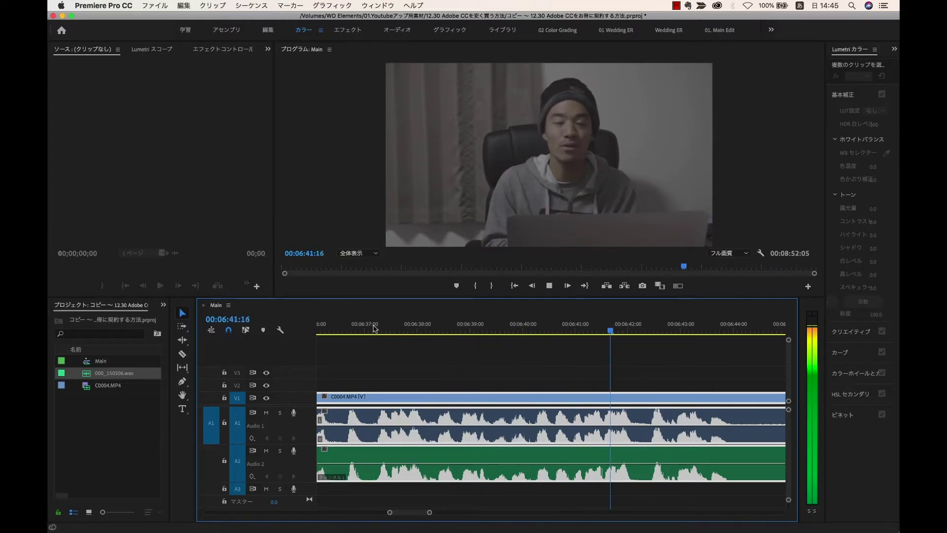
key(space)
key(minus)
key(minus)
key(minus)
key(minus)
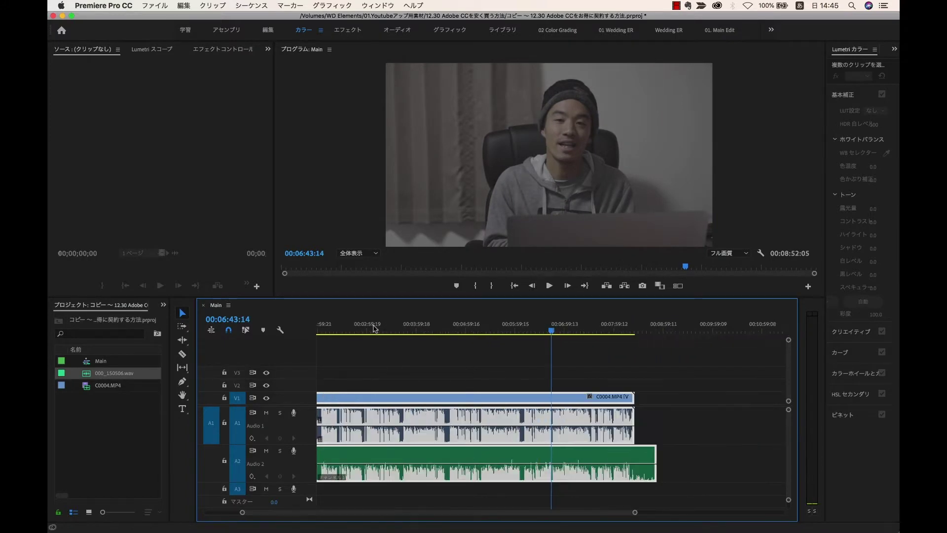
key(minus)
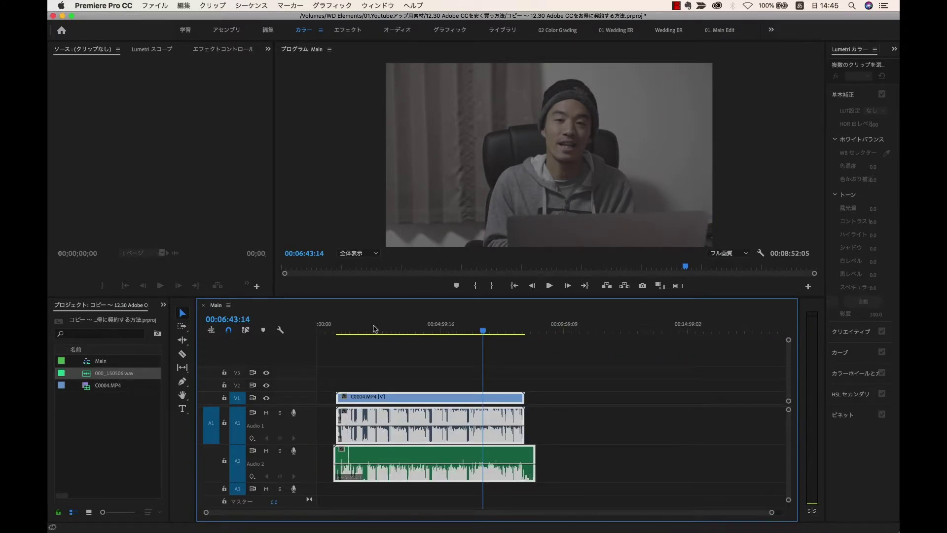